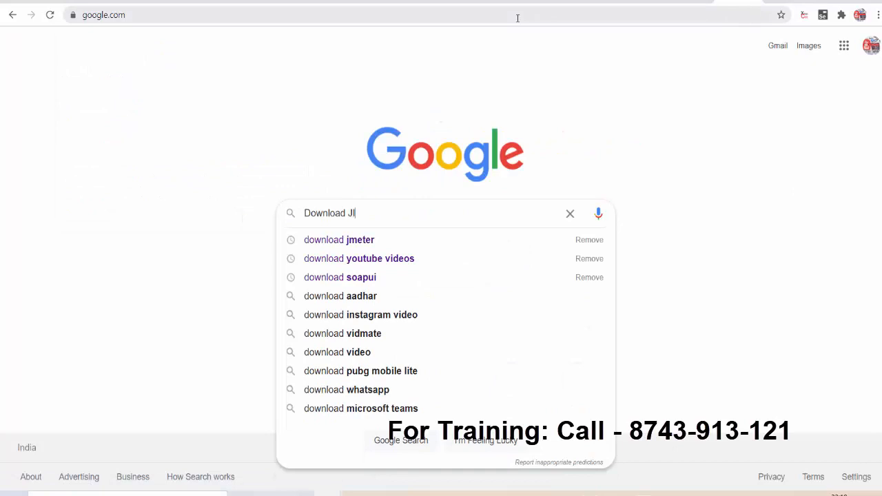
# Search Google for 'download jira software' and open Atlassian's 'Download Jira Software Server' result.
pyautogui.press('Down')
pyautogui.press('Return')
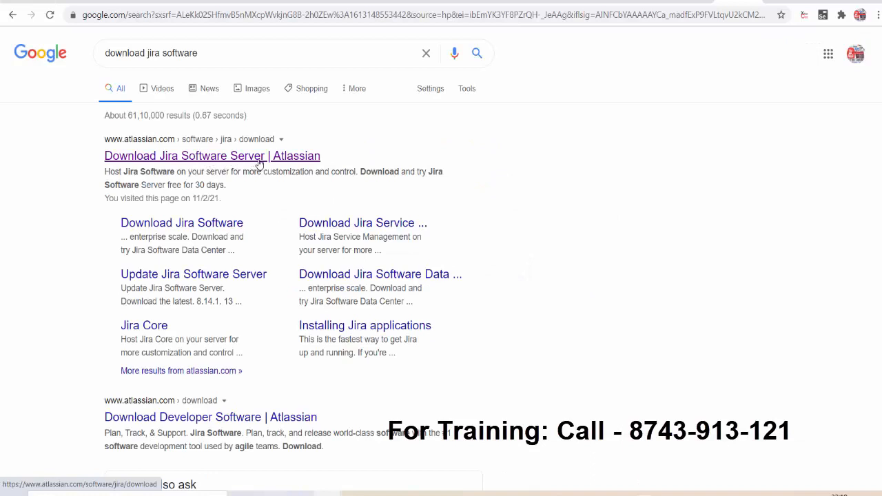
pyautogui.click(256, 164)
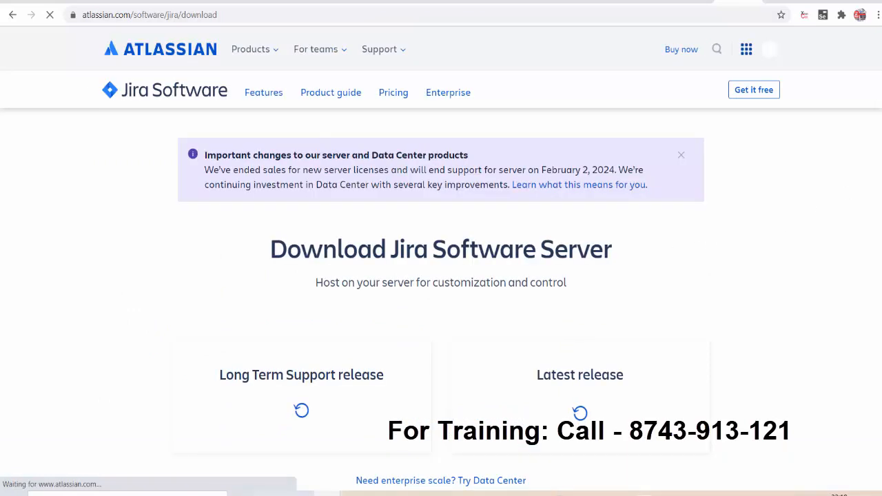
# Set the platform to Windows 64 Bit for the latest release, 8.15.0.
pyautogui.scroll(-2, 442, 276)
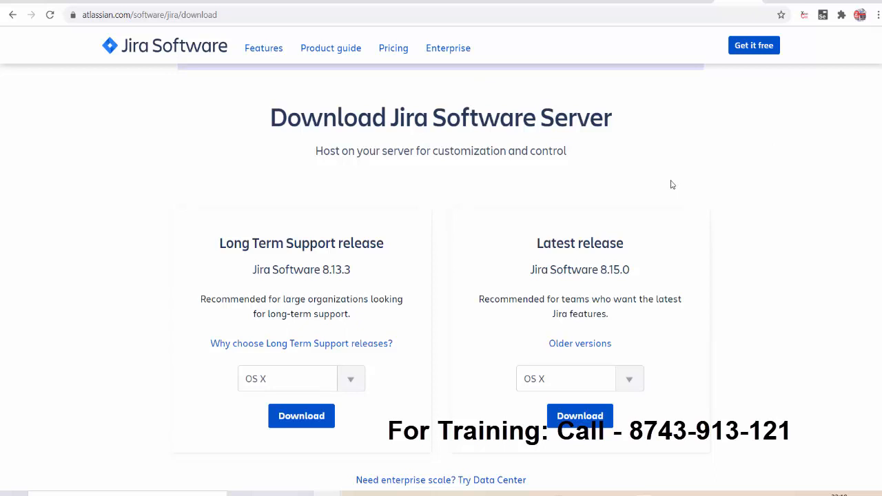
pyautogui.scroll(-1, 645, 215)
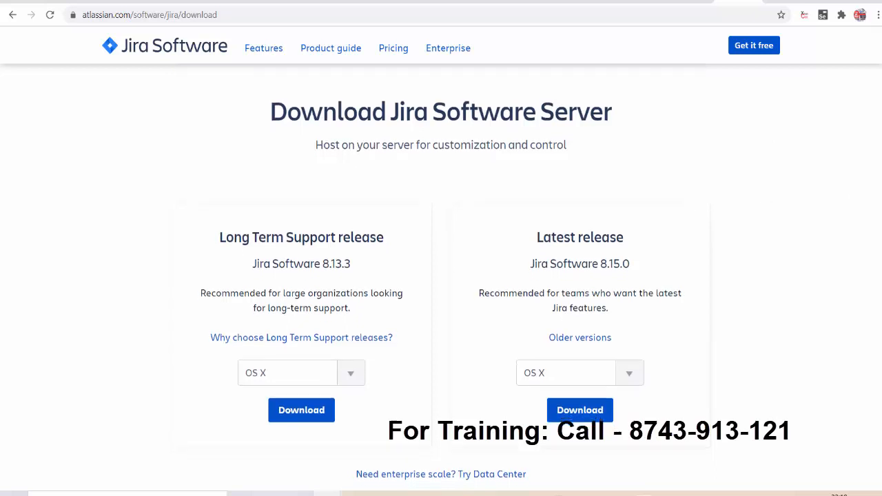
pyautogui.moveTo(515, 170); pyautogui.dragTo(632, 178)
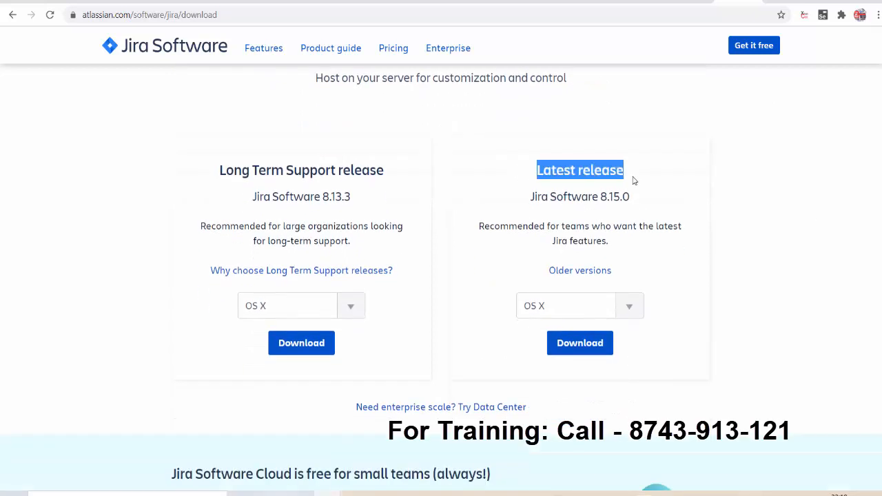
pyautogui.moveTo(557, 197); pyautogui.dragTo(655, 203)
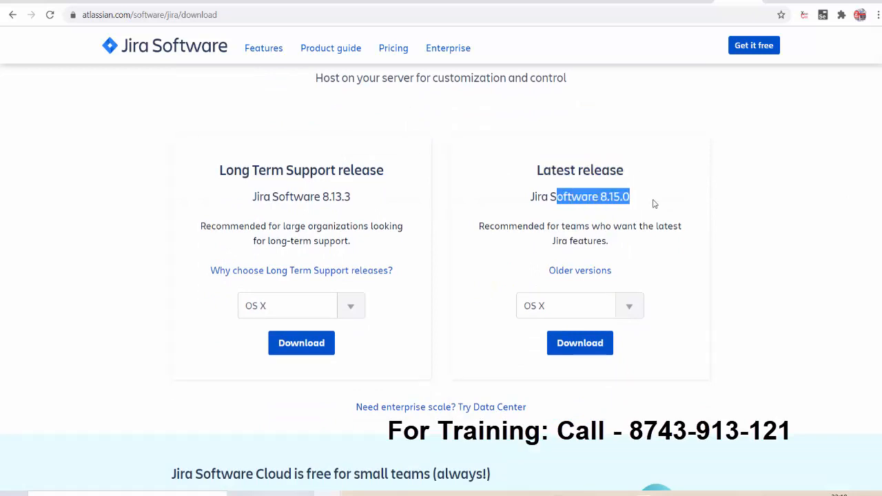
pyautogui.click(566, 306)
pyautogui.click(559, 395)
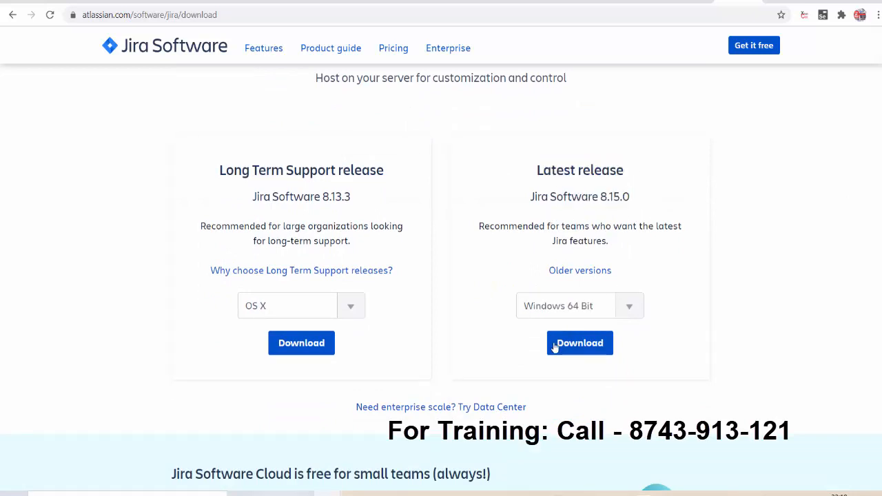
pyautogui.click(640, 313)
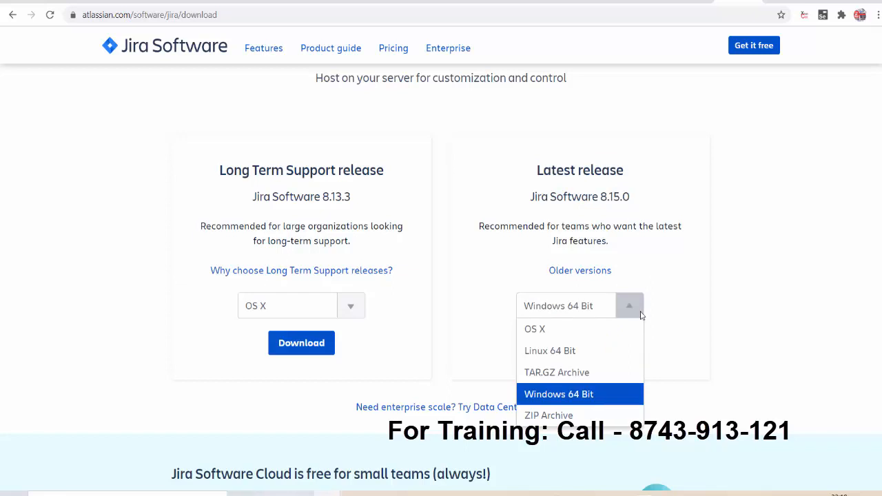
pyautogui.click(561, 394)
# Accept the license agreement and privacy policy to start the Windows installer download.
pyautogui.click(580, 342)
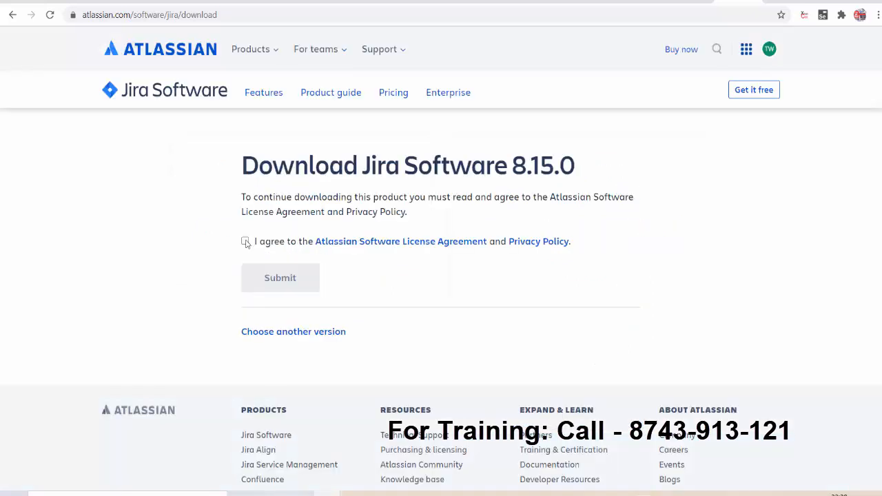
pyautogui.click(246, 242)
pyautogui.click(282, 278)
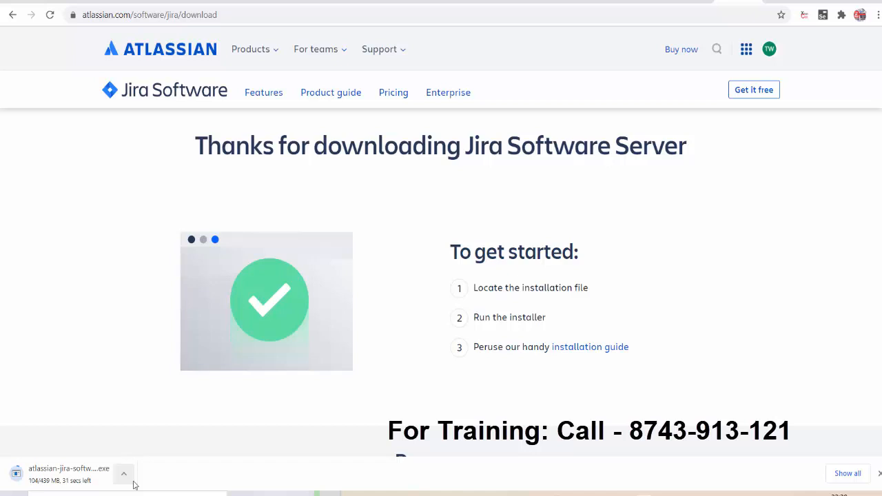
# Cancel the repeat download and start the 8.15.0 installer without administrator rights.
pyautogui.click(124, 474)
pyautogui.click(138, 453)
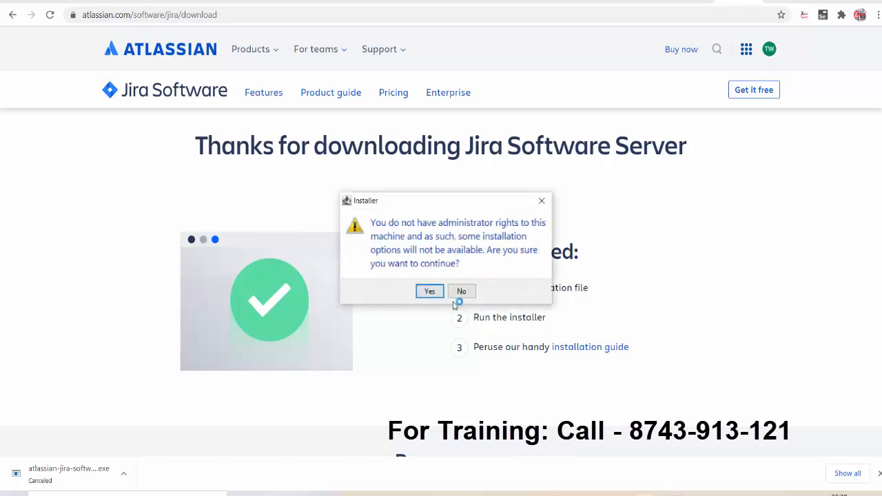
pyautogui.click(434, 294)
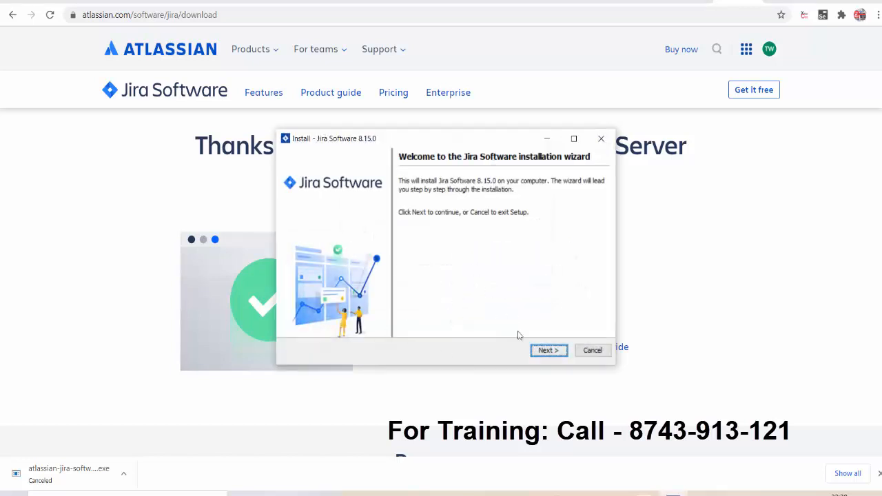
# Run Express Install with the default Jira home directory and ports 8080 and 8005.
pyautogui.click(554, 352)
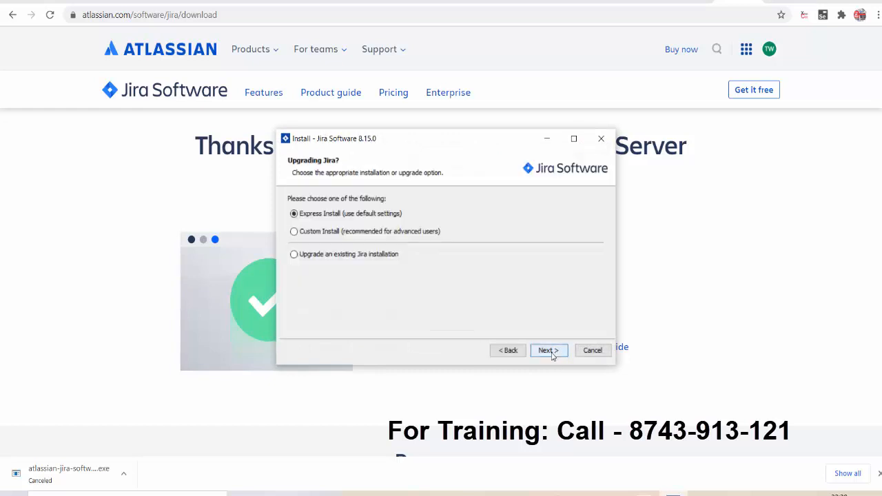
pyautogui.click(556, 355)
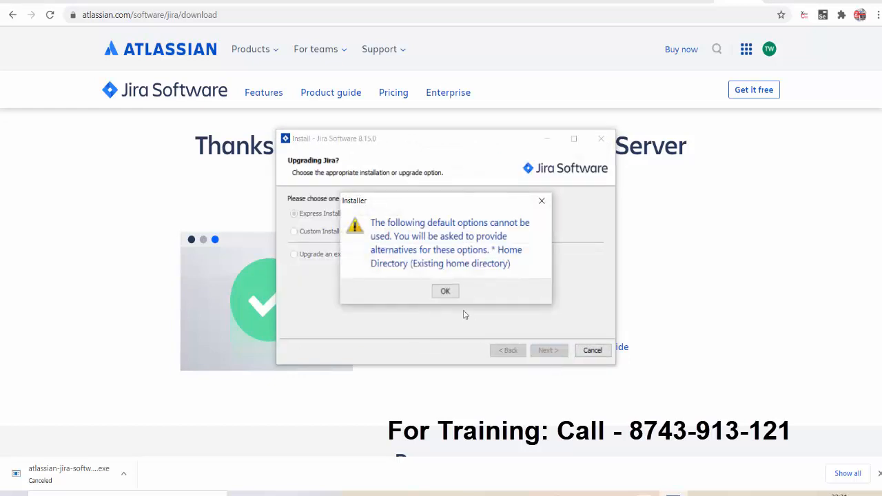
pyautogui.click(446, 291)
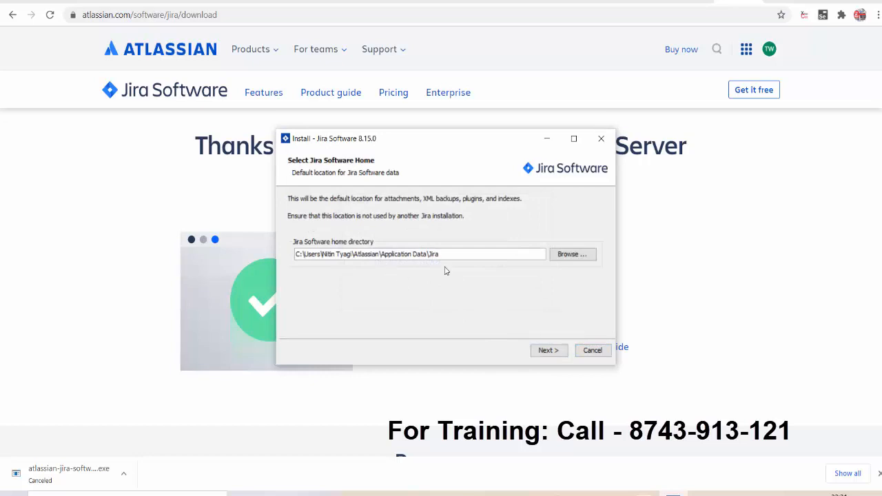
pyautogui.moveTo(430, 255); pyautogui.dragTo(471, 259)
pyautogui.click(547, 351)
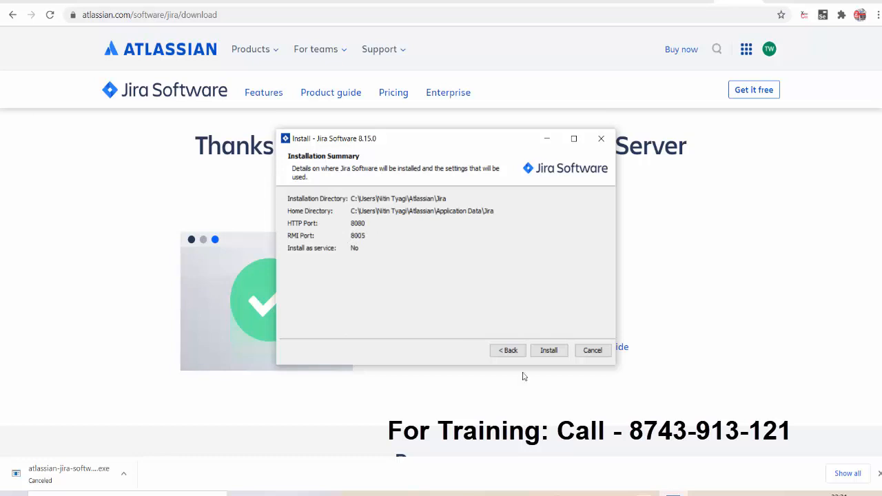
pyautogui.click(551, 352)
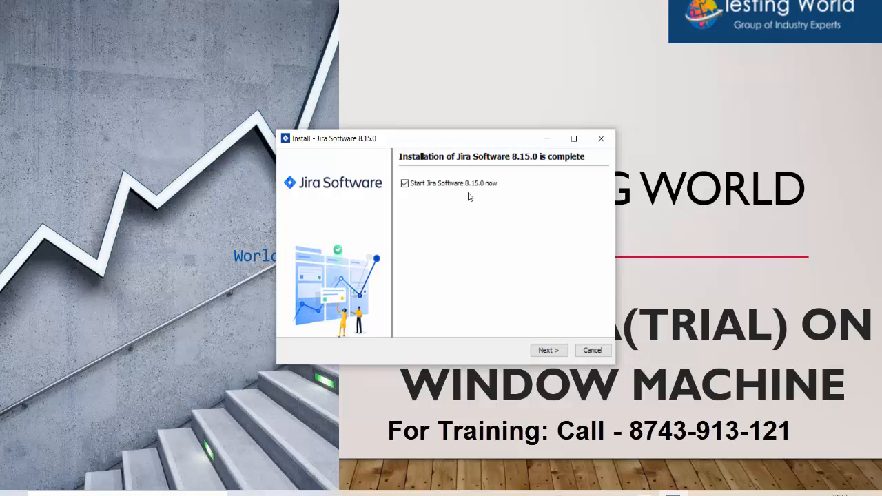
# Start Jira Software now and finish the wizard, launching Jira in the browser at localhost:8080.
pyautogui.click(548, 352)
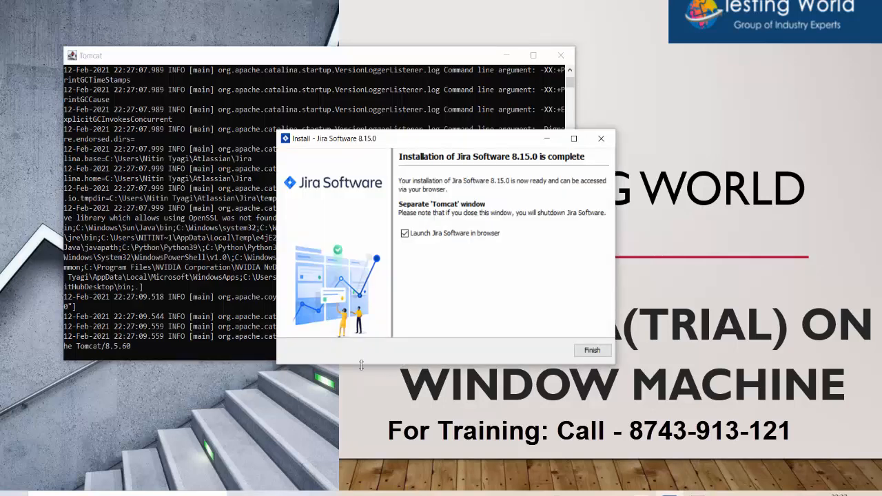
pyautogui.moveTo(426, 145); pyautogui.dragTo(481, 103)
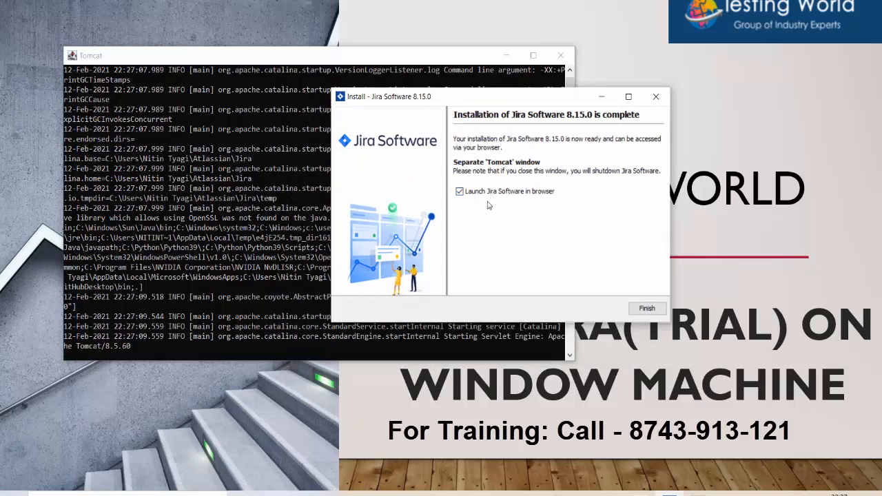
pyautogui.click(647, 309)
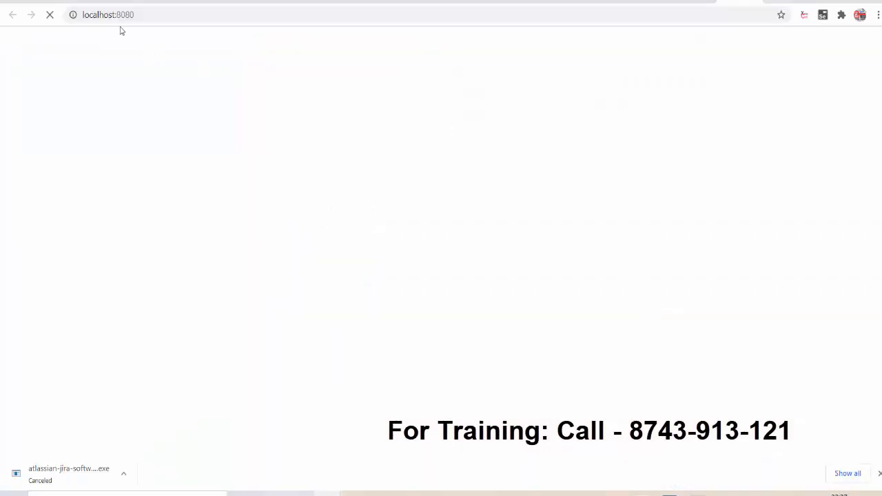
# Reload localhost:8080 and bring Chrome above the Tomcat console until Jira shows it is starting up.
pyautogui.click(144, 18)
pyautogui.click(144, 18)
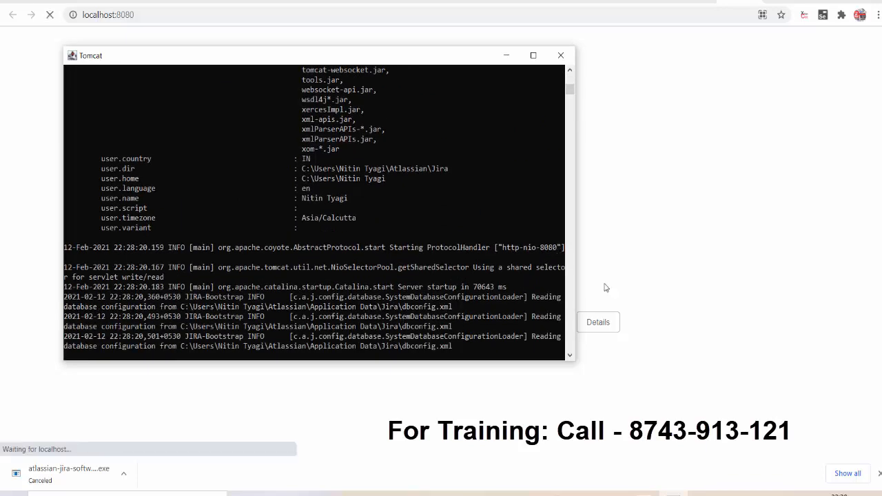
pyautogui.click(619, 309)
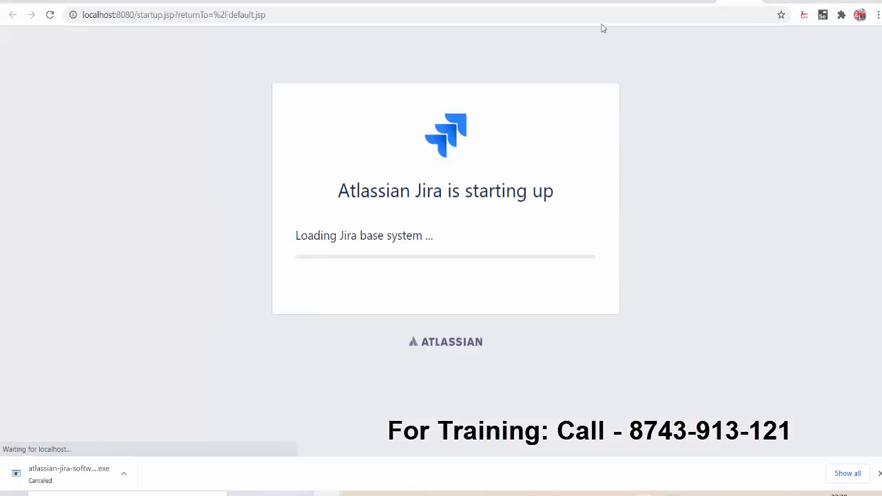
# Wait at localhost:8080 until the setup page with 'Set it up for me' and 'I'll set it up myself' loads.
pyautogui.click(599, 15)
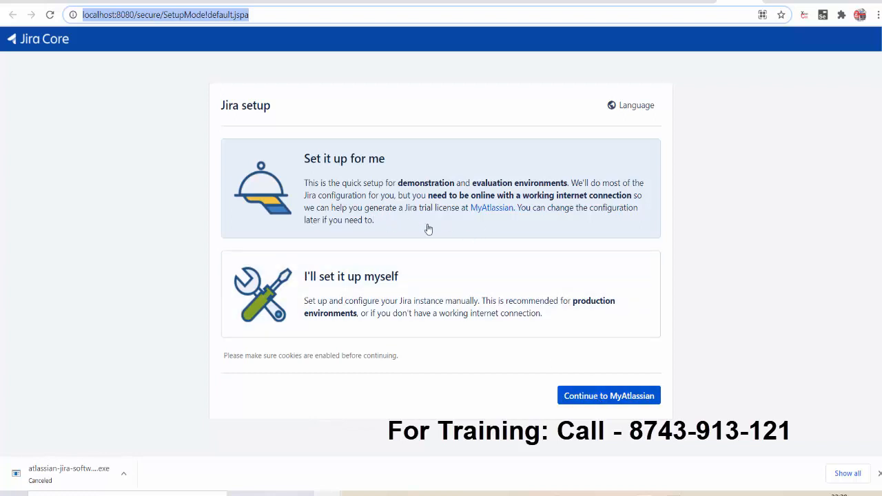
# Generate a Jira trial license for this server ID on My Atlassian and install it on localhost.
pyautogui.click(602, 404)
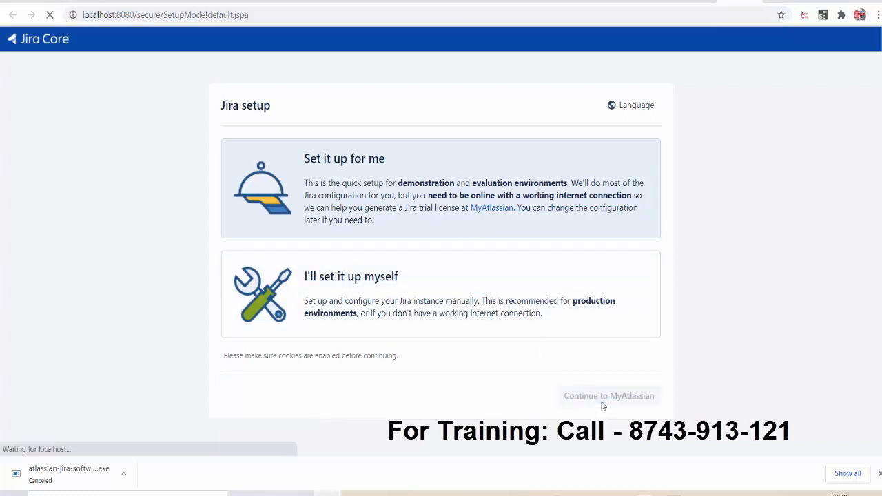
pyautogui.scroll(-3, 839, 255)
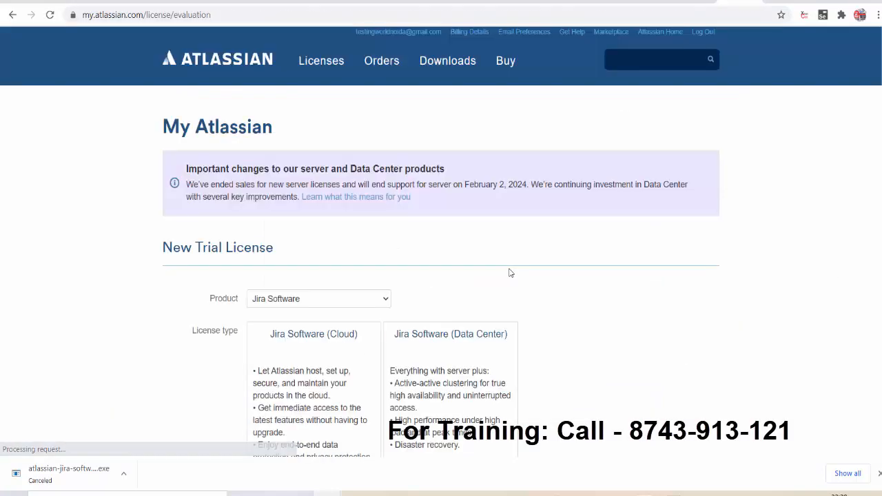
pyautogui.scroll(-2, 441, 275)
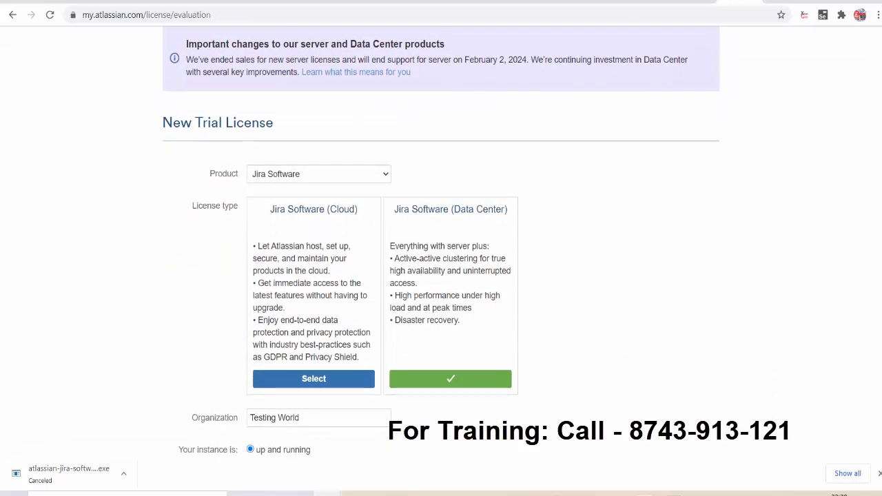
pyautogui.scroll(1, 442, 276)
pyautogui.scroll(-4, 441, 275)
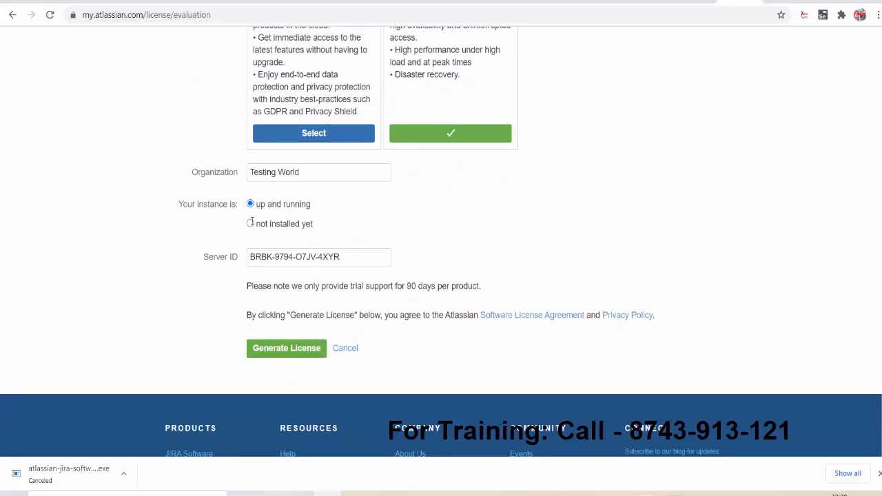
pyautogui.moveTo(260, 257); pyautogui.dragTo(365, 253)
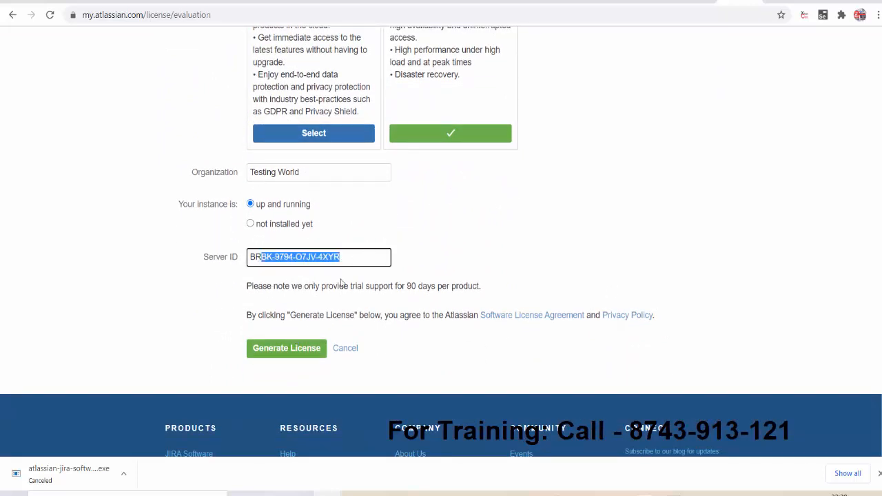
pyautogui.click(290, 354)
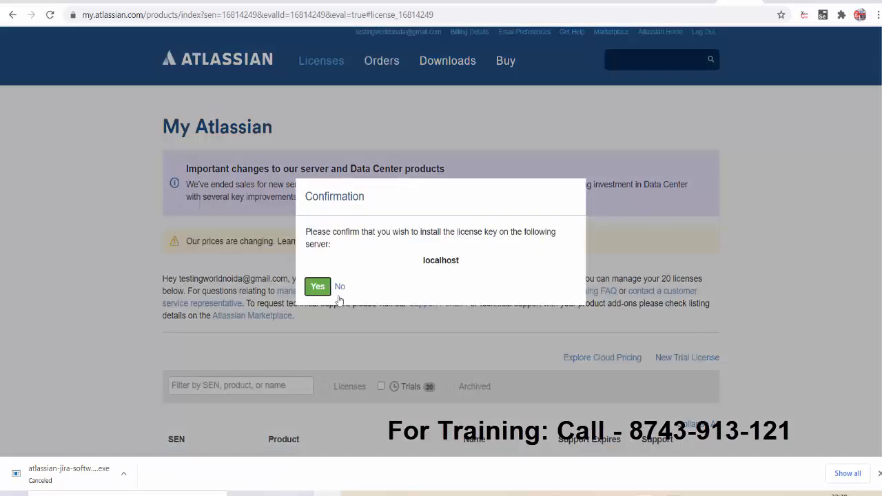
pyautogui.click(318, 288)
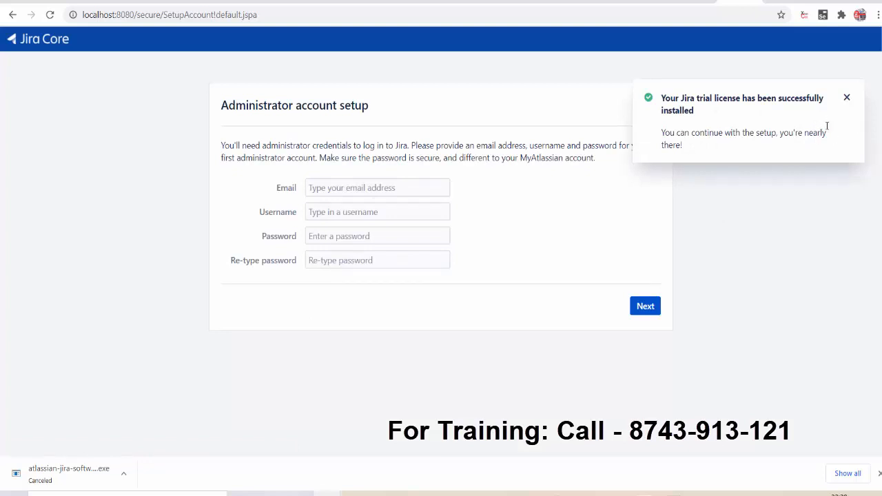
# Fill in the administrator's e-mail address and username, then enter the account password twice.
pyautogui.click(847, 97)
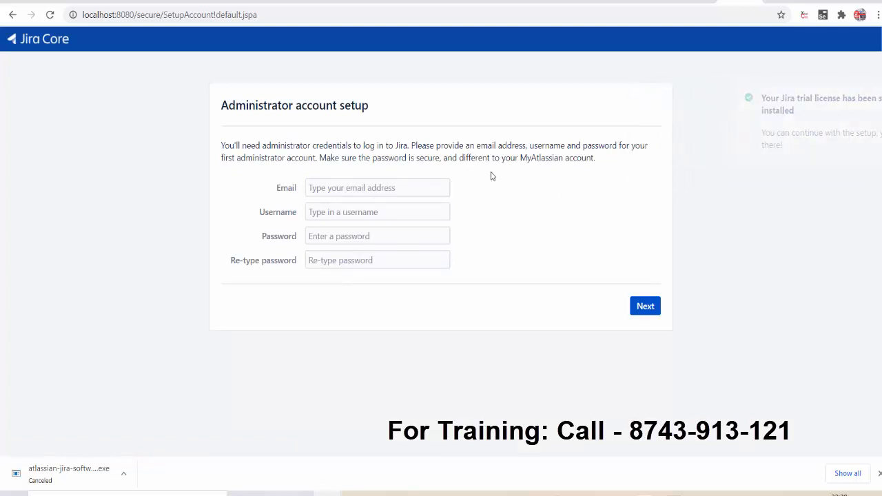
pyautogui.click(388, 187)
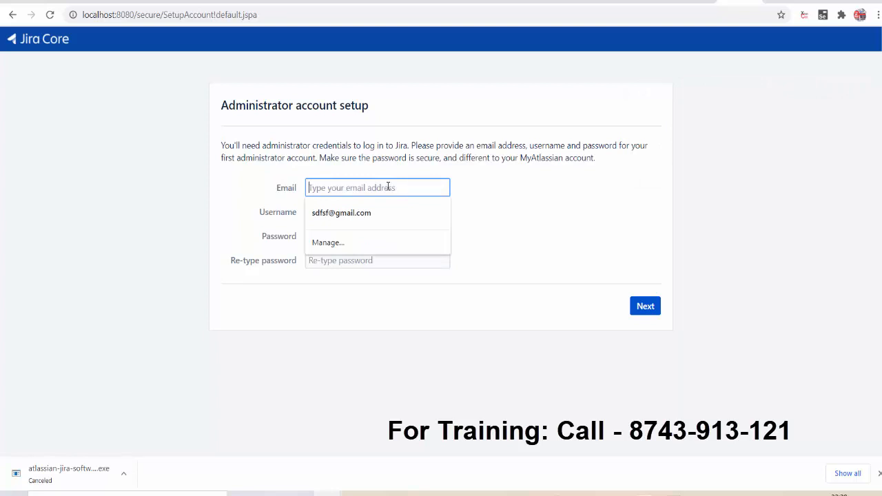
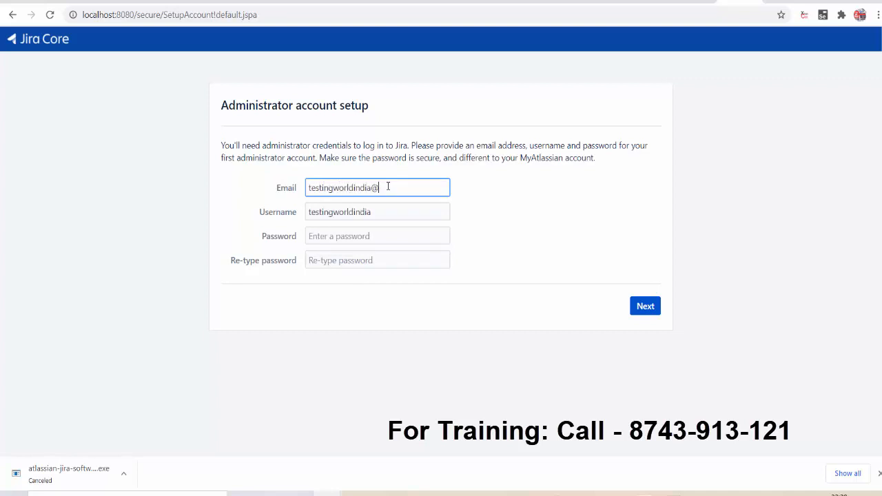
pyautogui.press('Tab')
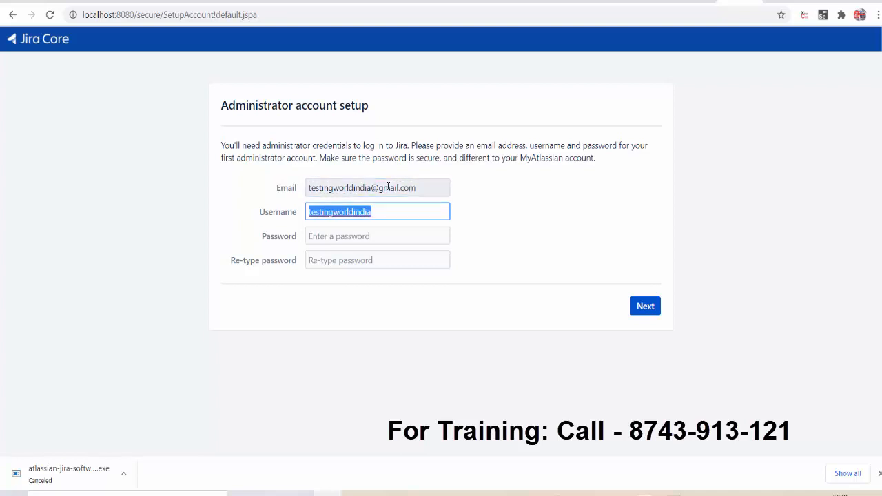
pyautogui.press('Tab')
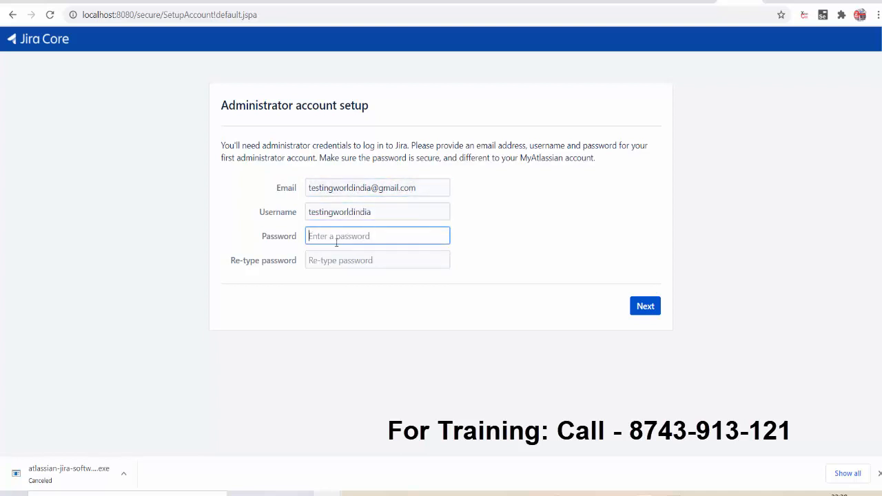
pyautogui.write('*********')
pyautogui.press('Tab')
pyautogui.write('*********')
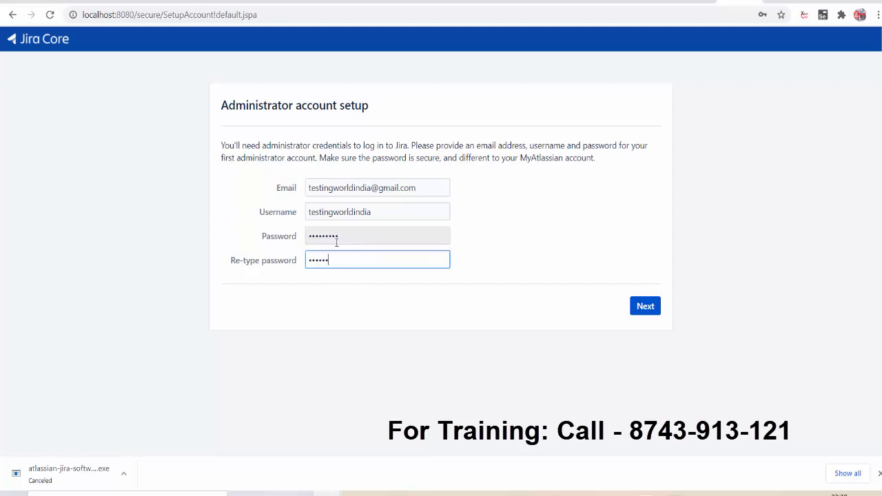
# Submit the administrator account and choose Never on Chrome's save-password prompt.
pyautogui.click(646, 306)
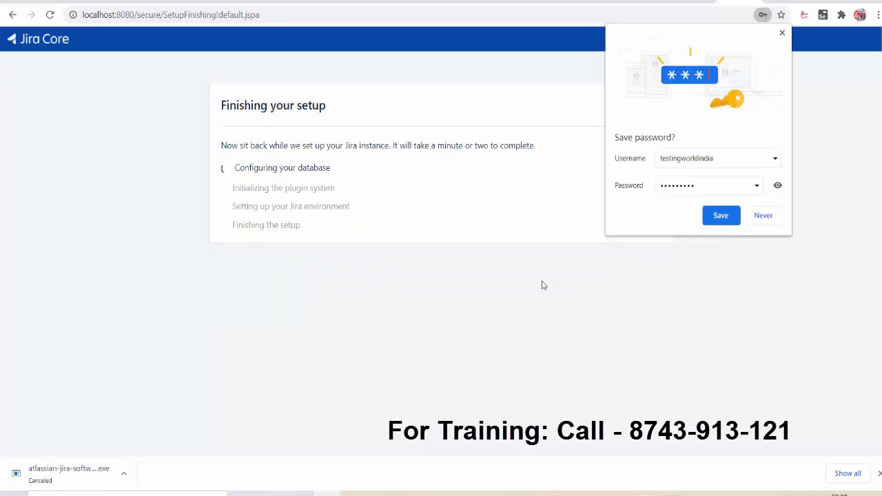
pyautogui.click(764, 216)
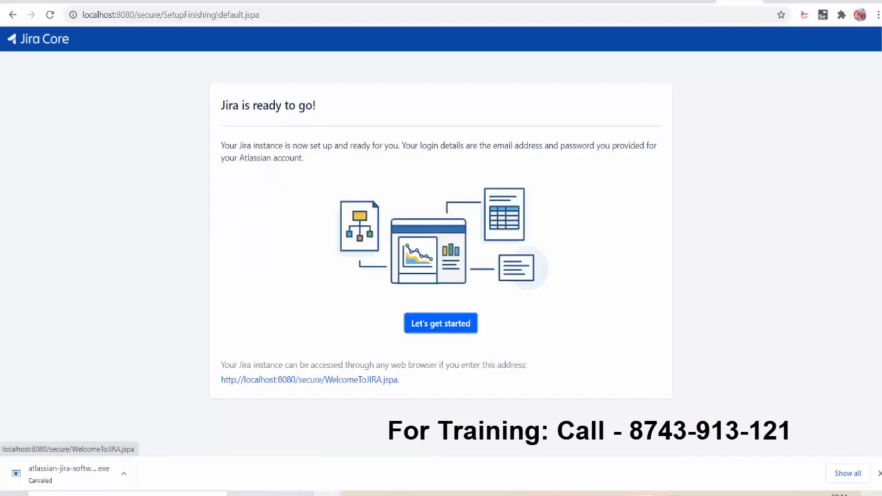
# Start the welcome setup, keep English (India) as the language, and skip choosing an avatar.
pyautogui.click(436, 328)
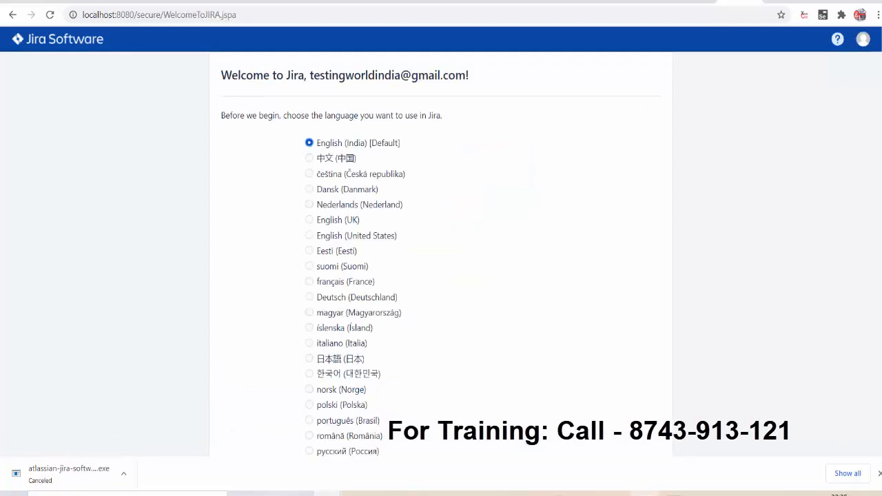
pyautogui.scroll(-1, 441, 241)
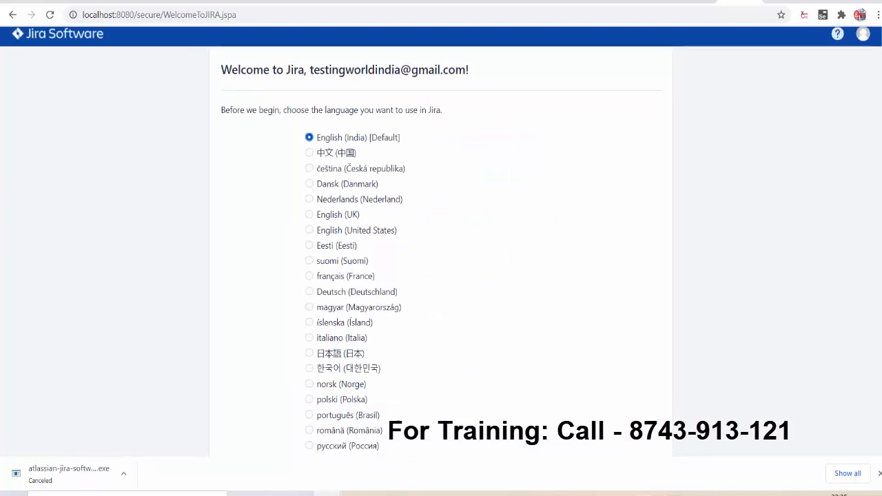
pyautogui.scroll(-1, 442, 241)
pyautogui.scroll(-2, 762, 431)
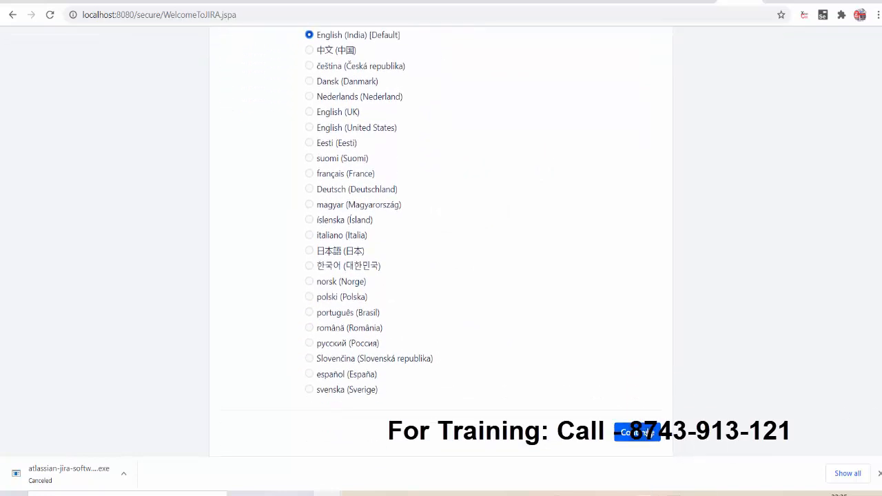
pyautogui.click(648, 435)
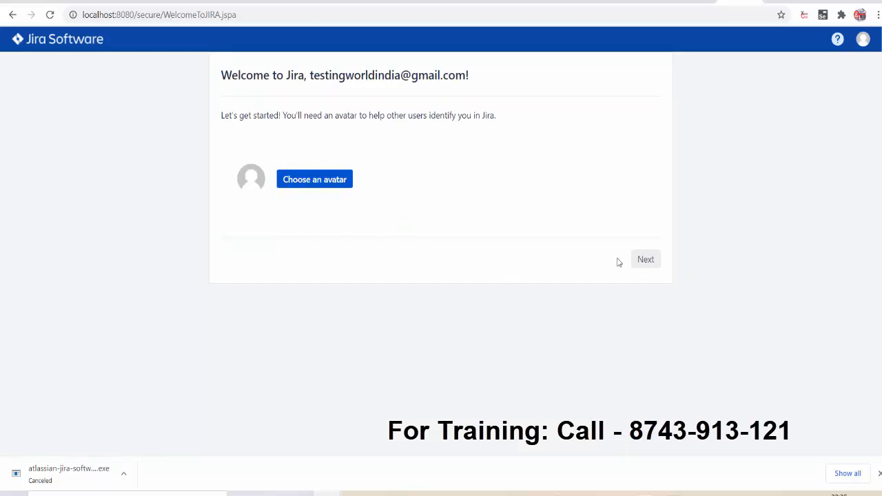
pyautogui.click(649, 265)
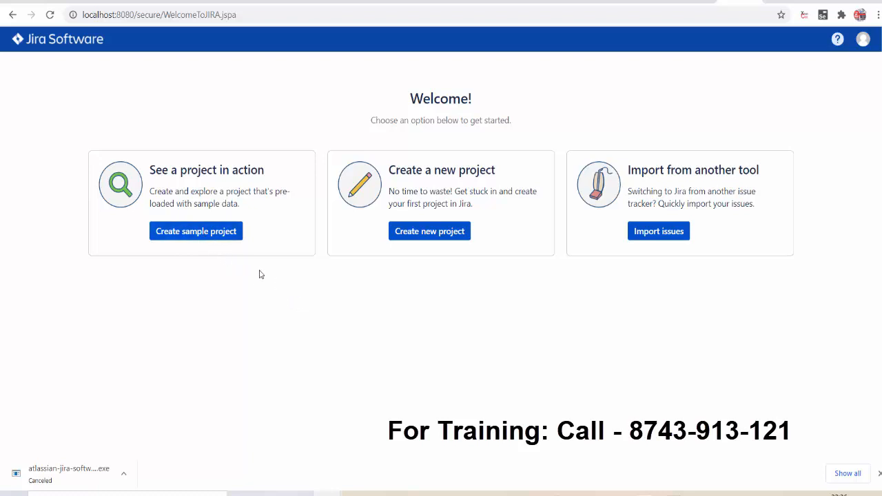
# Pick the Scrum software development sample template and name the project RecordManagementSystem with key REC.
pyautogui.click(211, 235)
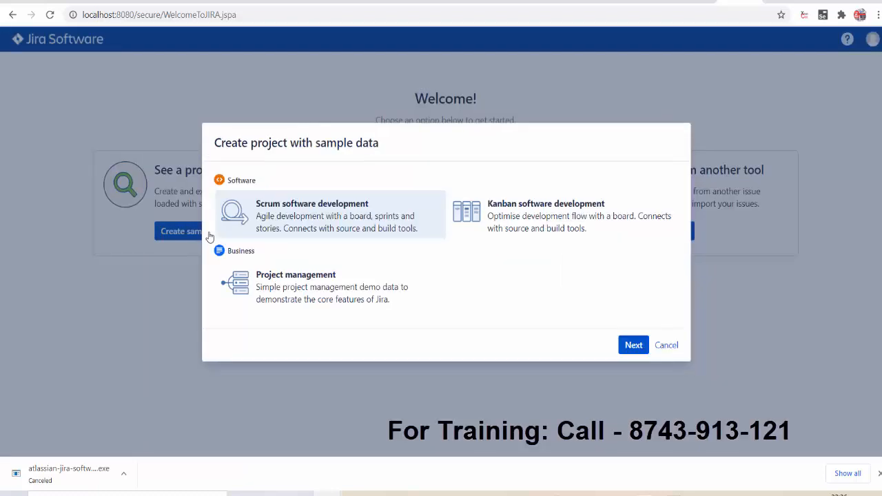
pyautogui.click(633, 346)
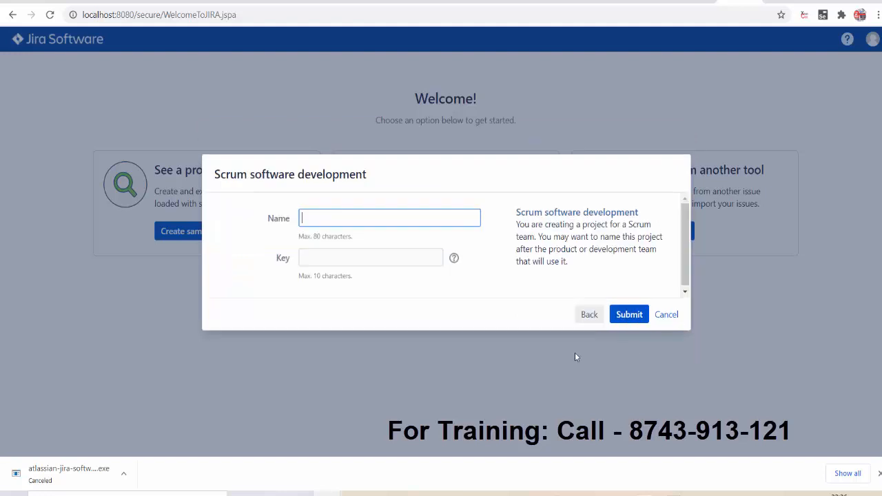
pyautogui.click(591, 317)
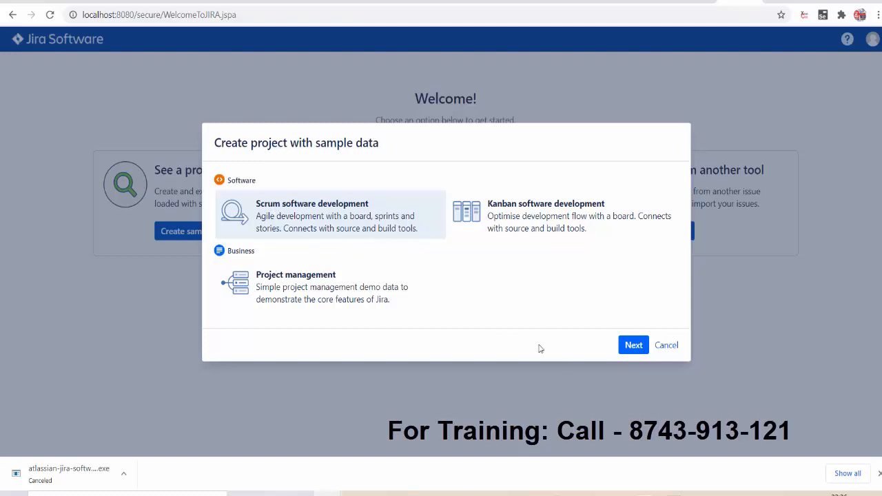
pyautogui.click(638, 347)
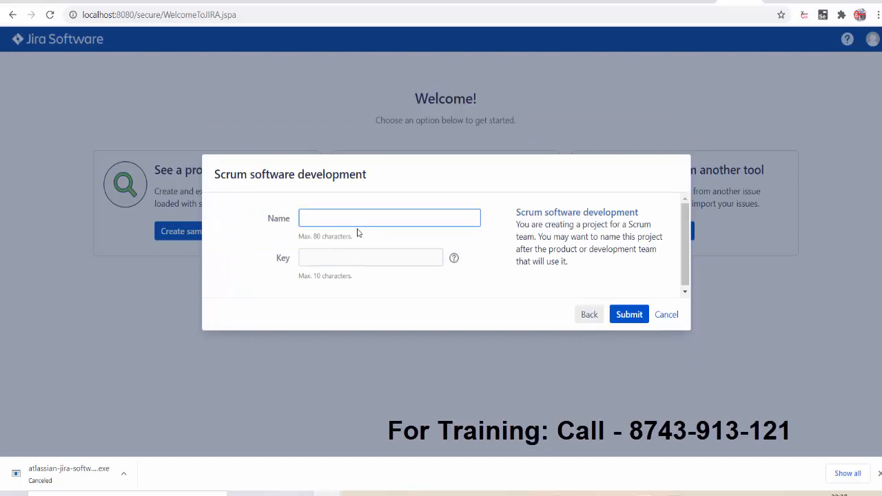
pyautogui.write('RecordManagement')
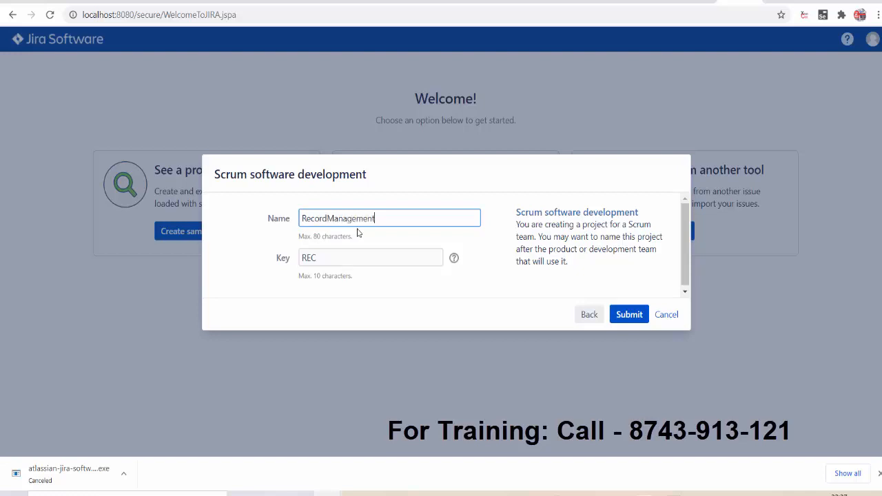
pyautogui.write('System')
pyautogui.click(635, 319)
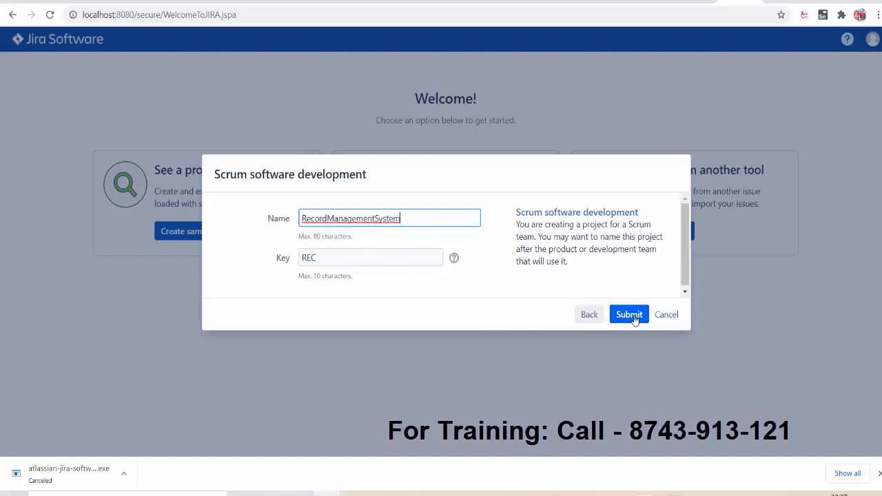
# Create the RecordManagementSystem project, dismiss the onboarding tips, and scroll the REC board backlog.
pyautogui.click(635, 318)
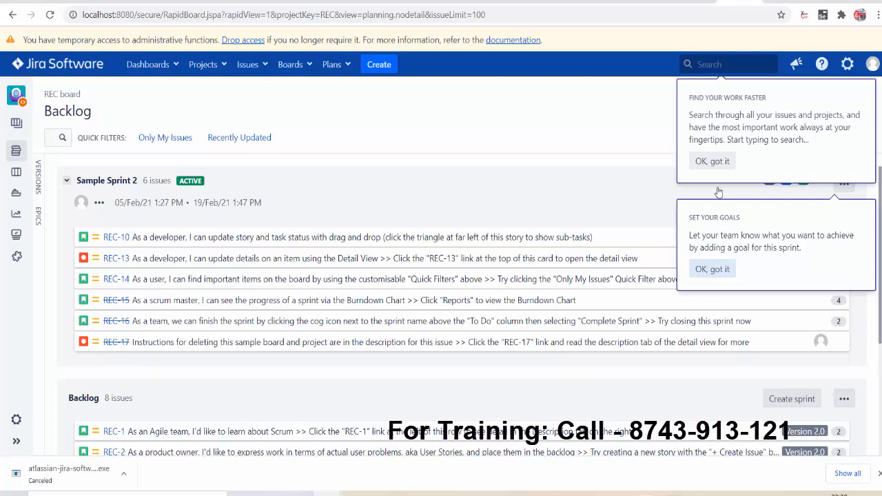
pyautogui.click(714, 160)
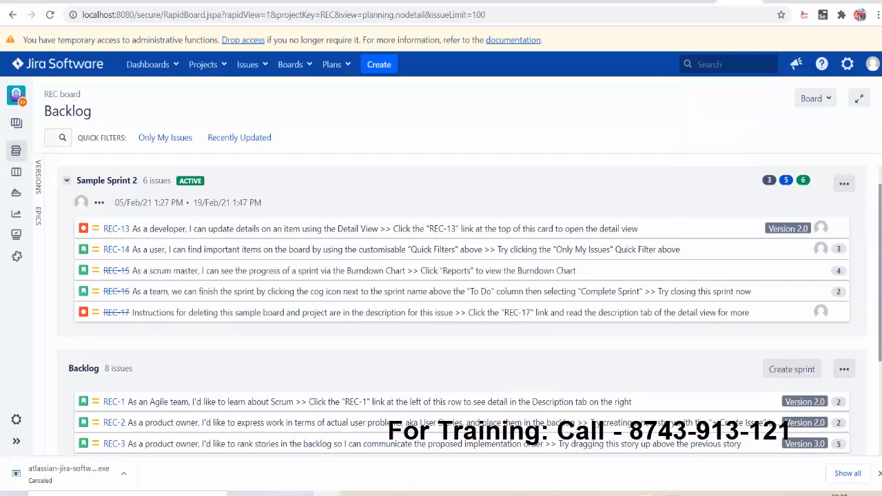
pyautogui.scroll(-2, 455, 310)
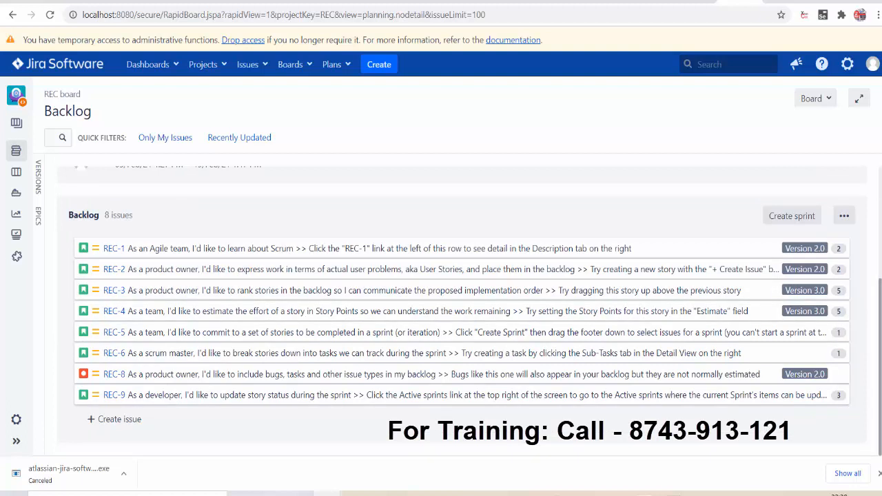
pyautogui.moveTo(326, 494)
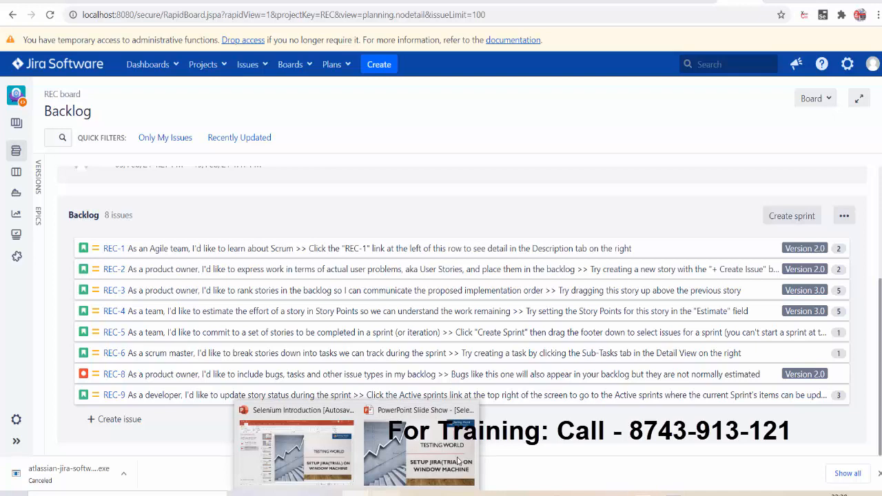
pyautogui.click(421, 457)
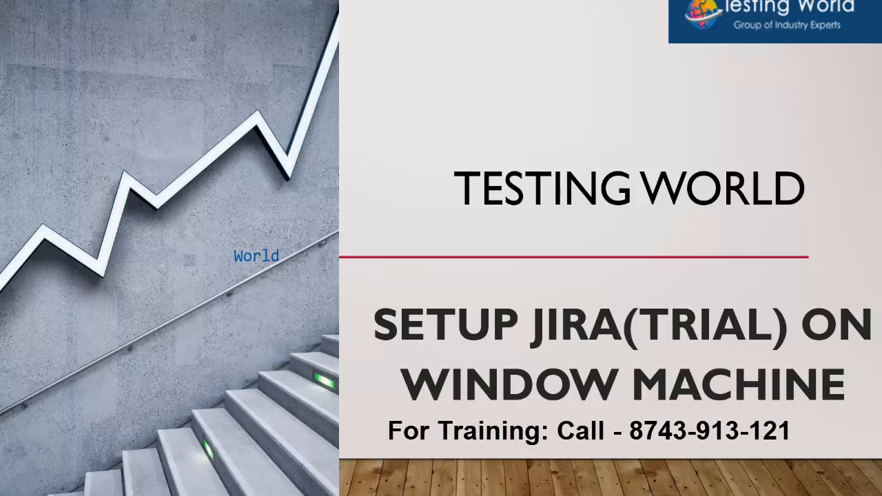
pyautogui.hotkey('alt', 'Tab')
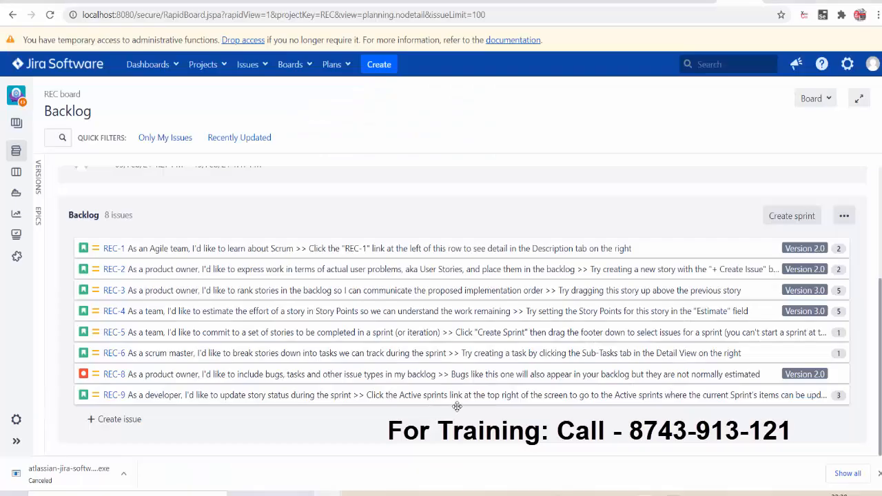